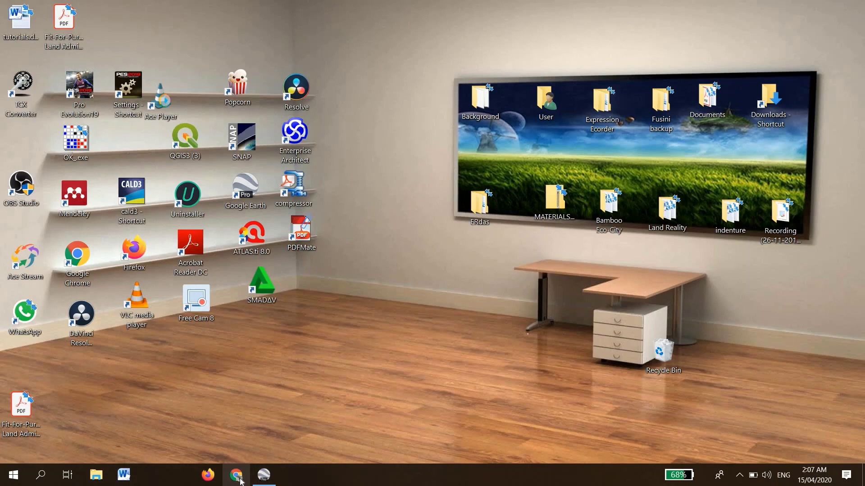
# Step: In Chrome, run the Google search 'us military maps kmz' from the address-bar suggestion
pyautogui.click(236, 476)
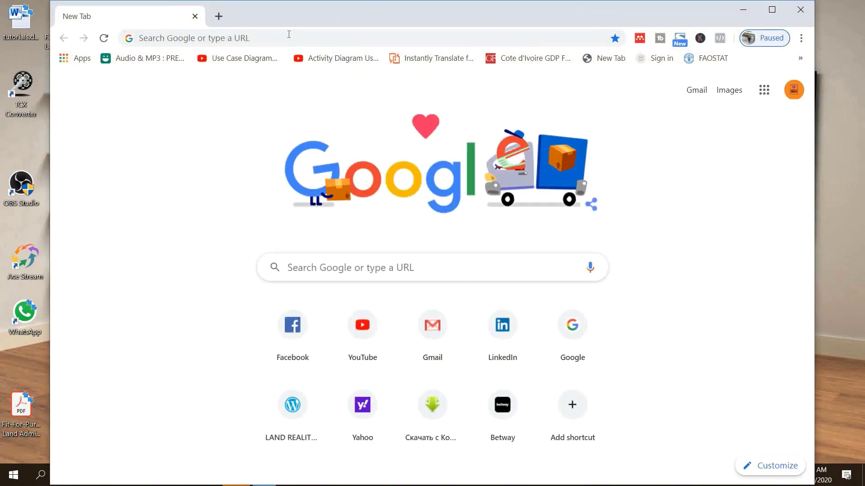
pyautogui.click(267, 41)
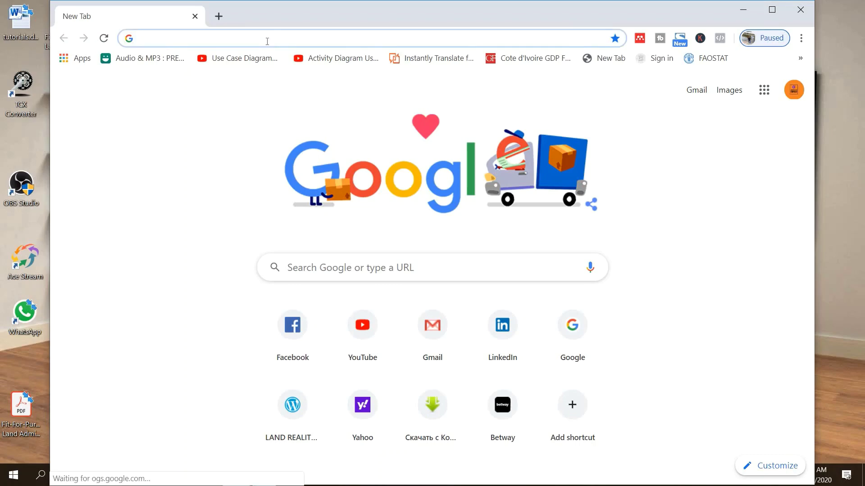
pyautogui.write('USA')
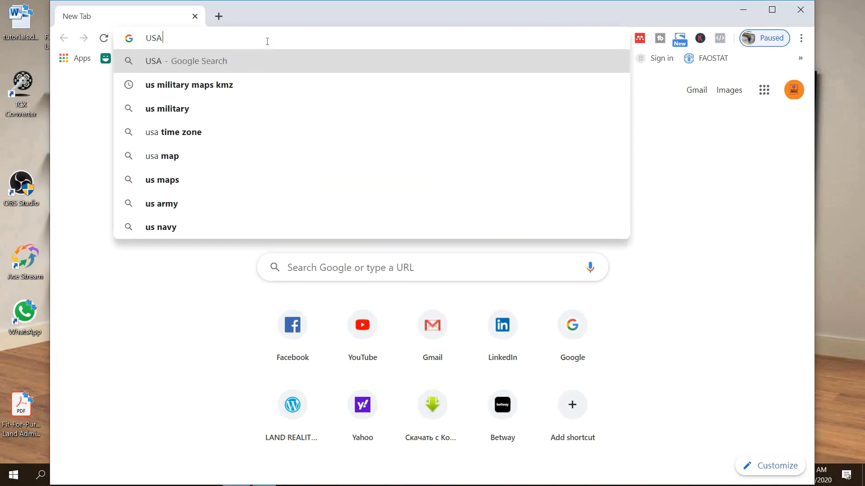
pyautogui.write(' Milit')
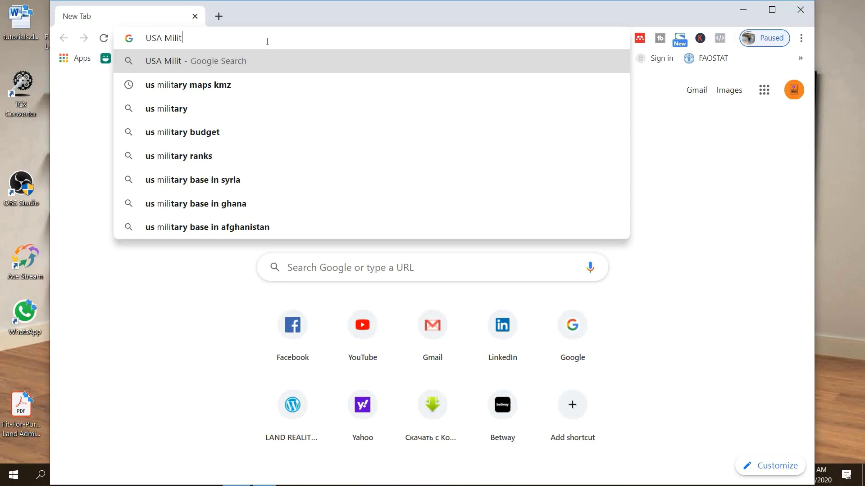
pyautogui.write('ary')
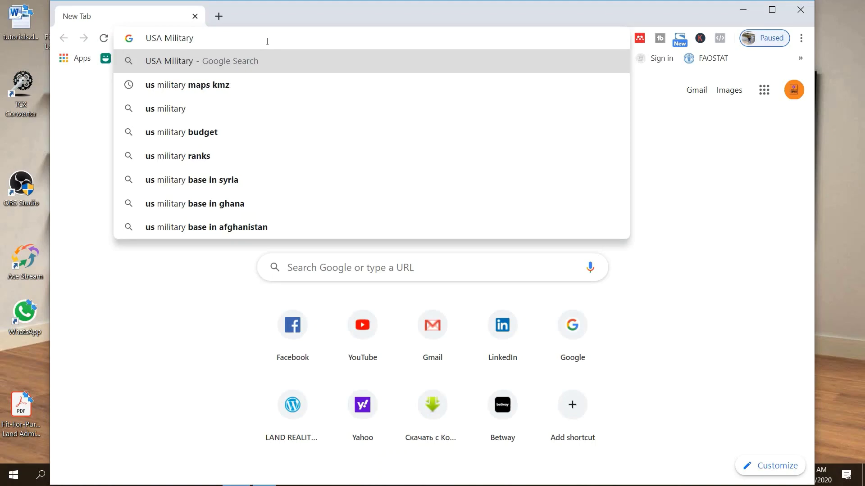
pyautogui.write(' Maps')
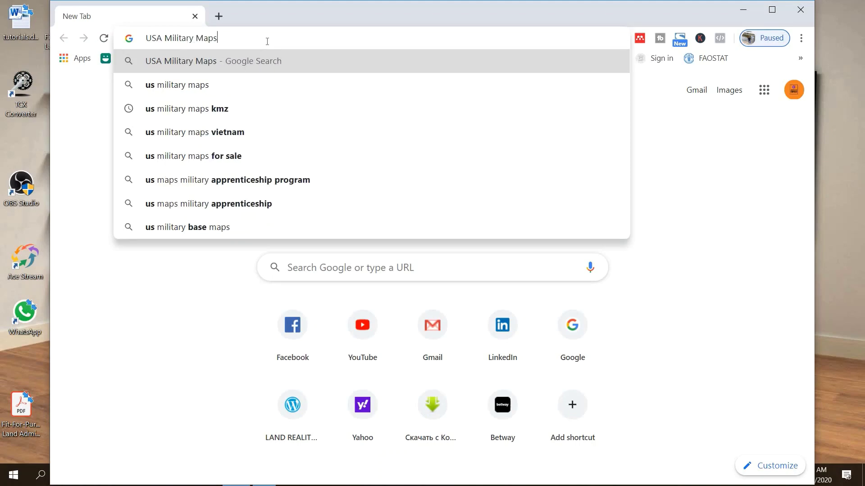
pyautogui.click(223, 109)
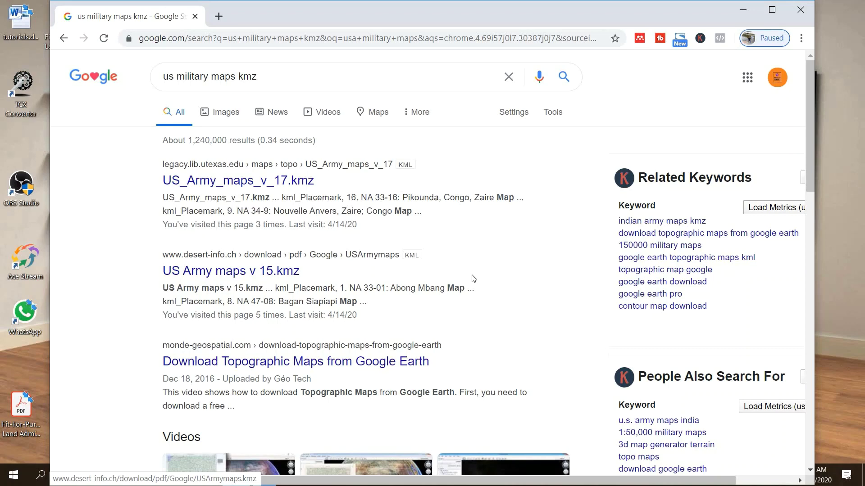
# Step: Download 'US Army maps v 15.kmz' from the results and minimize Chrome
pyautogui.click(282, 271)
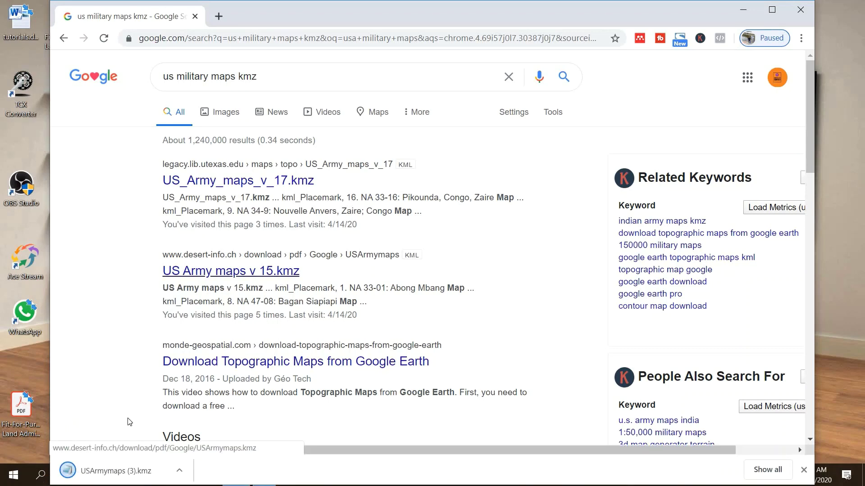
pyautogui.click(743, 10)
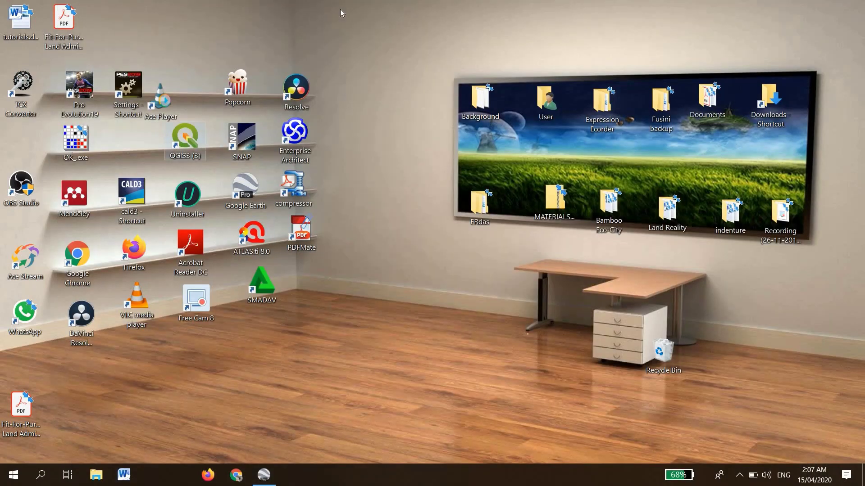
# Step: Launch Google Earth Pro from its desktop shortcut and bring up the File menu
pyautogui.click(250, 192)
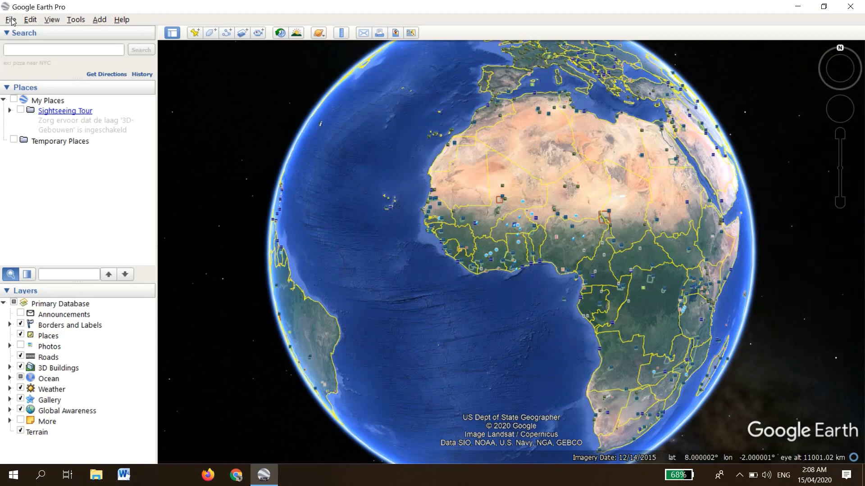
pyautogui.click(12, 21)
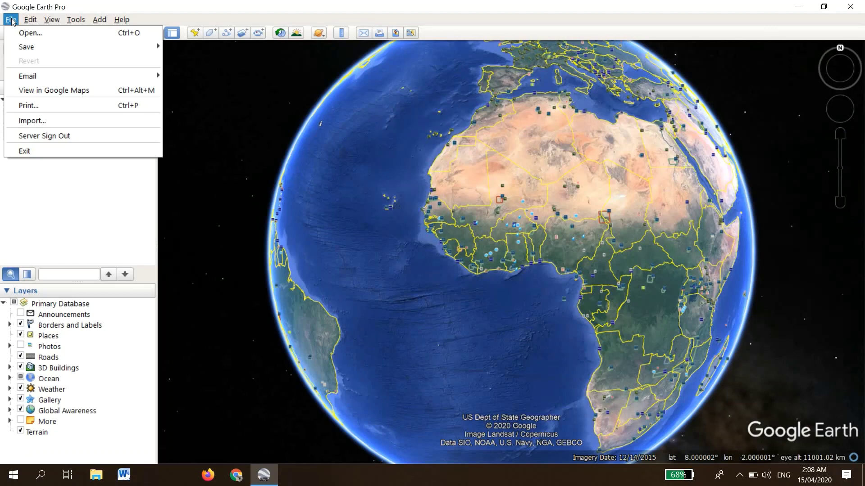
# Step: Import USArmymaps (1).kmz from Downloads, with the file type set to All files
pyautogui.click(27, 124)
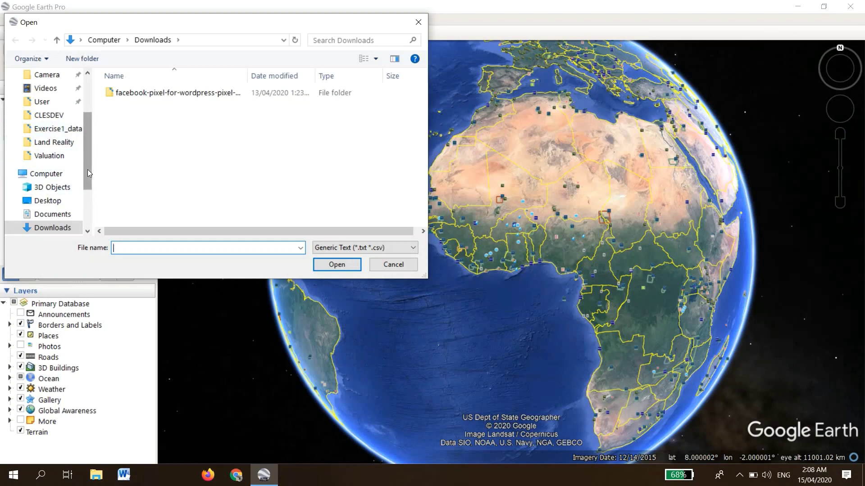
pyautogui.scroll(-1, 87, 171)
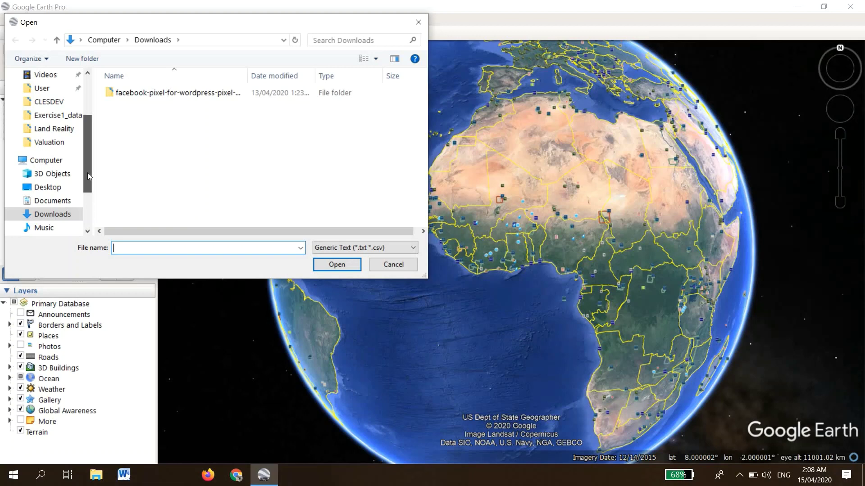
pyautogui.click(50, 219)
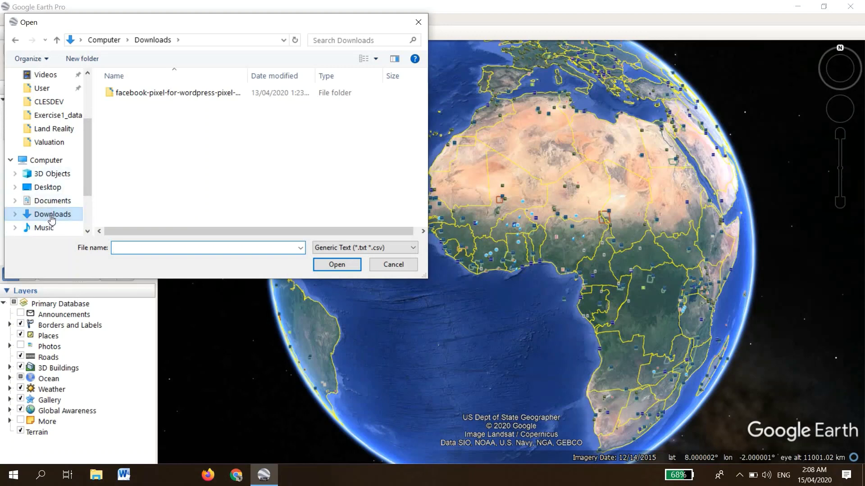
pyautogui.click(381, 253)
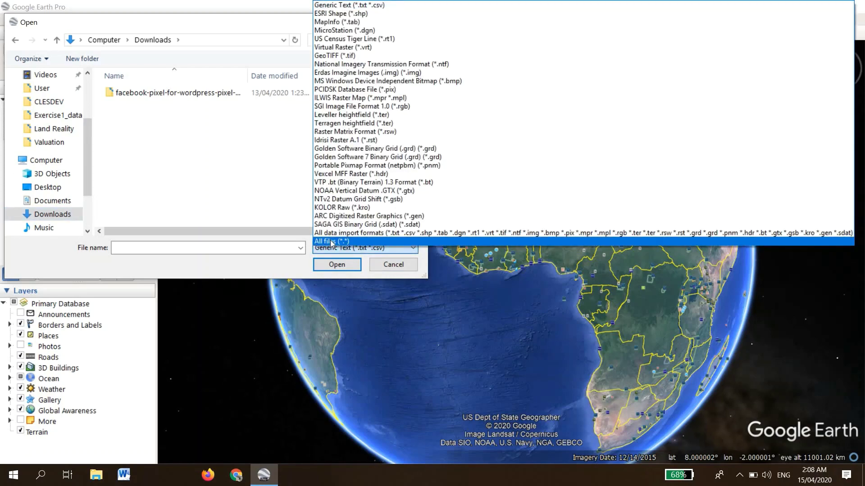
pyautogui.click(323, 242)
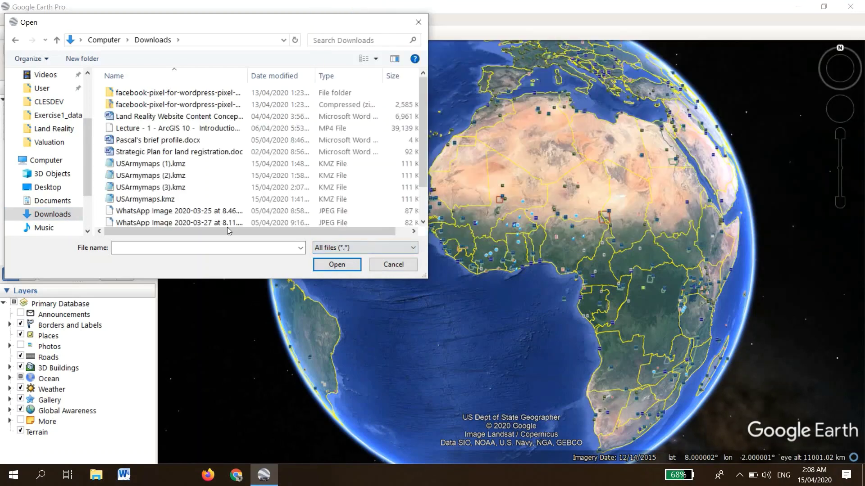
pyautogui.click(136, 164)
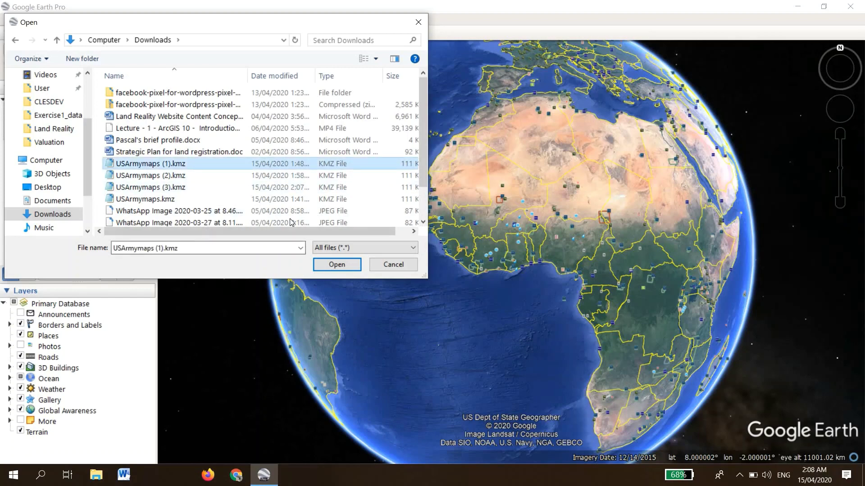
pyautogui.click(344, 264)
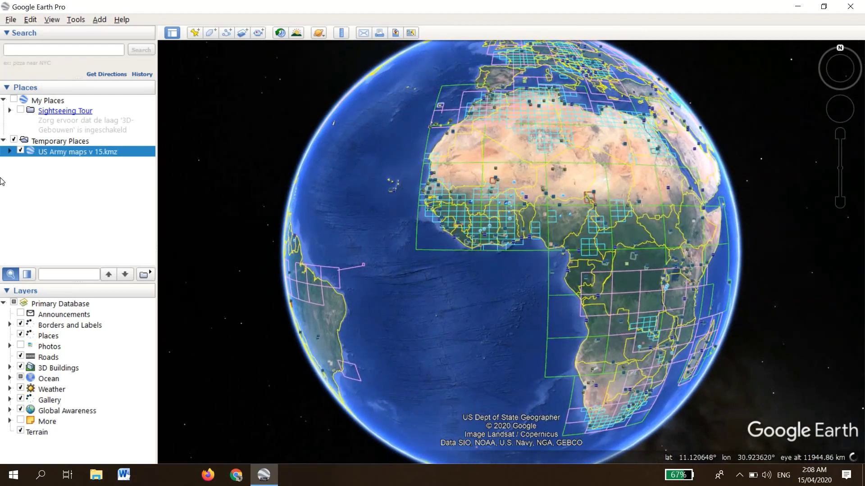
# Step: Expand the US Army maps v 15 folders and browse through Global City Maps to the World folders
pyautogui.click(10, 152)
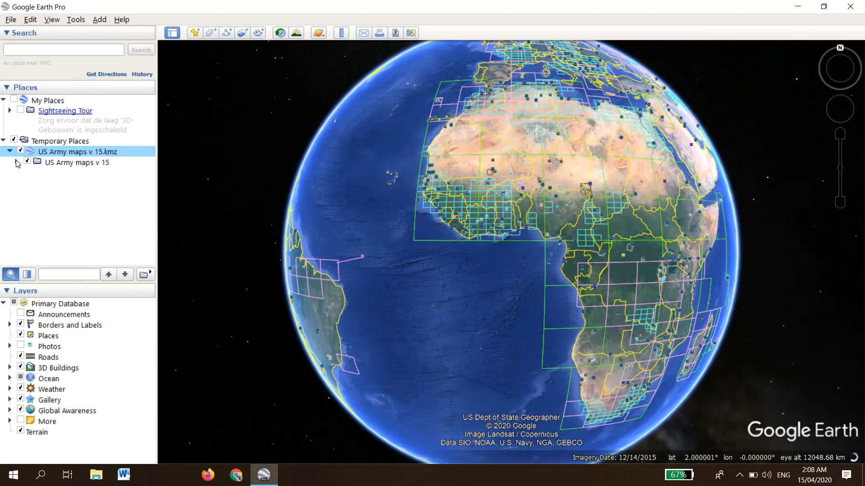
pyautogui.click(17, 163)
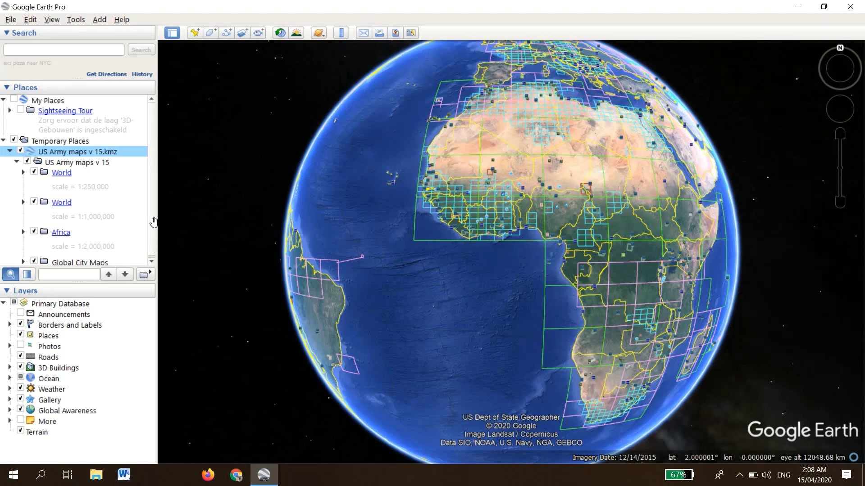
pyautogui.click(153, 259)
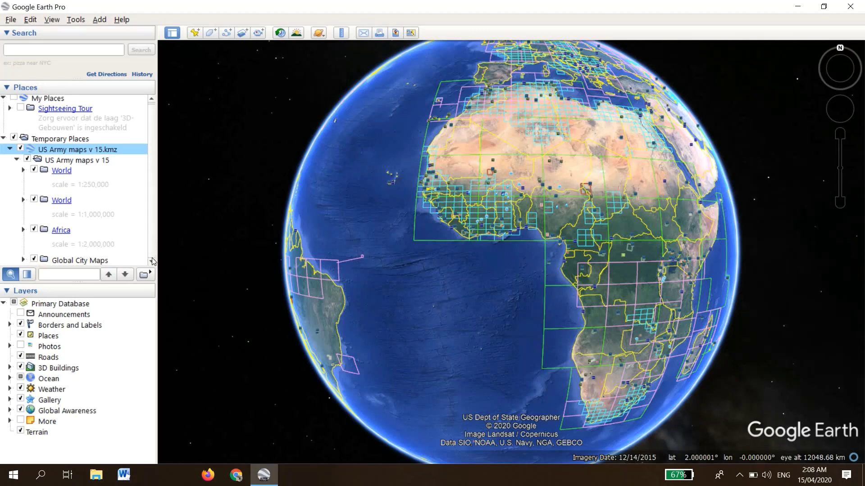
pyautogui.click(24, 259)
pyautogui.scroll(-5, 151, 263)
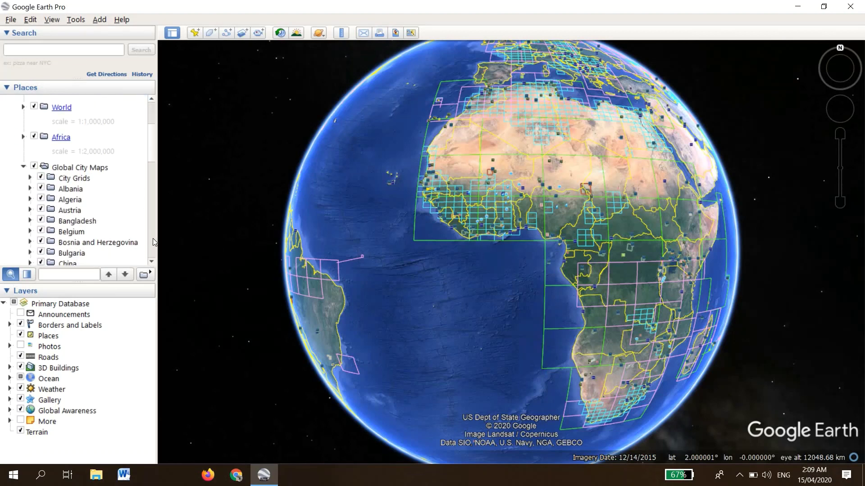
pyautogui.click(149, 184)
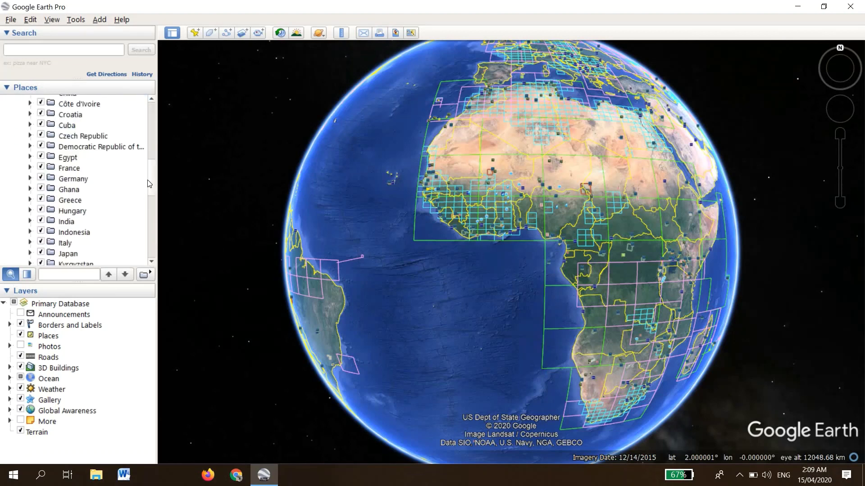
pyautogui.click(149, 217)
pyautogui.moveTo(151, 92); pyautogui.dragTo(151, 95)
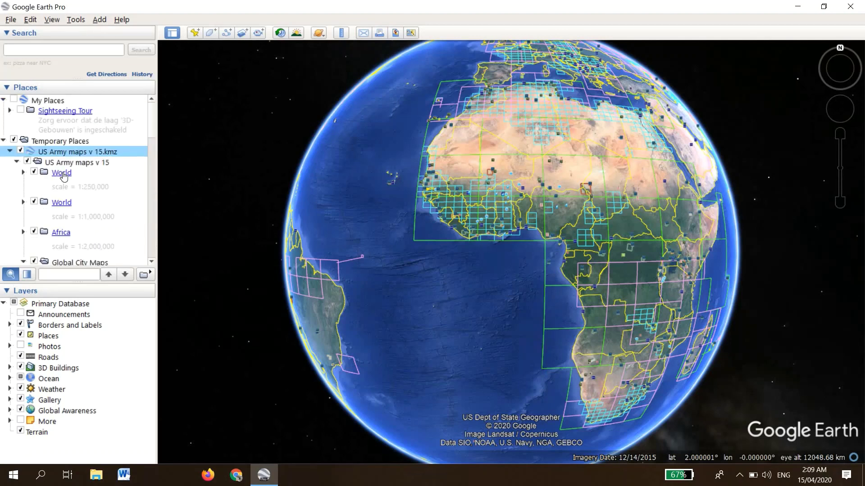
# Step: Set the 1:250,000 World folder's line colour to brown in its Style, Color properties
pyautogui.rightClick(64, 174)
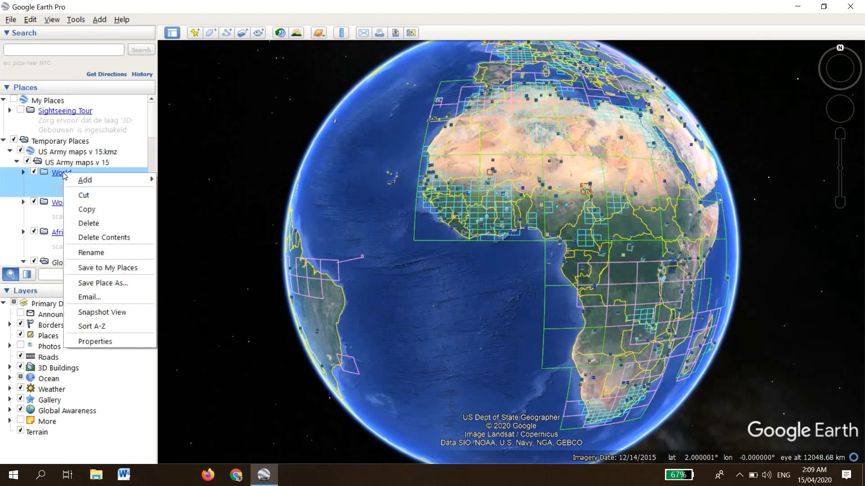
pyautogui.click(105, 336)
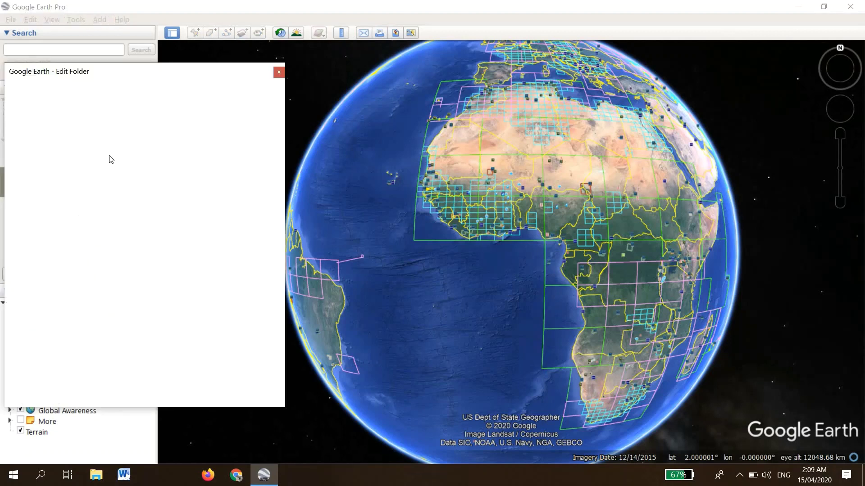
pyautogui.click(73, 159)
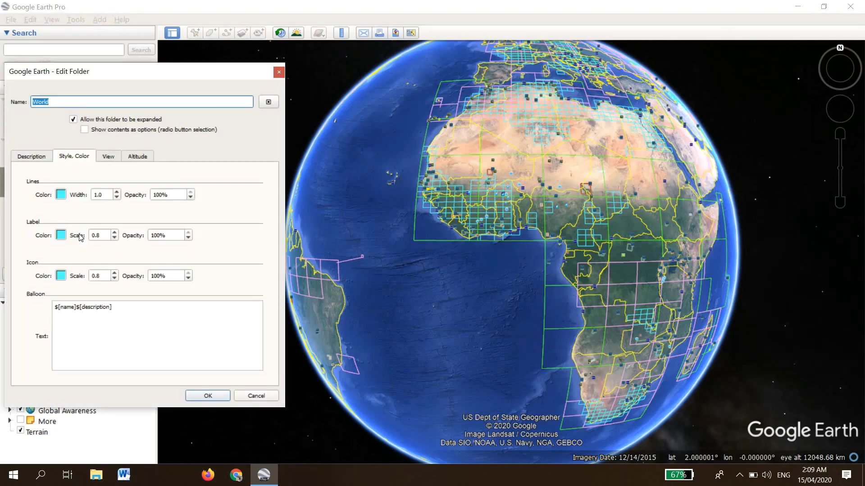
pyautogui.click(62, 195)
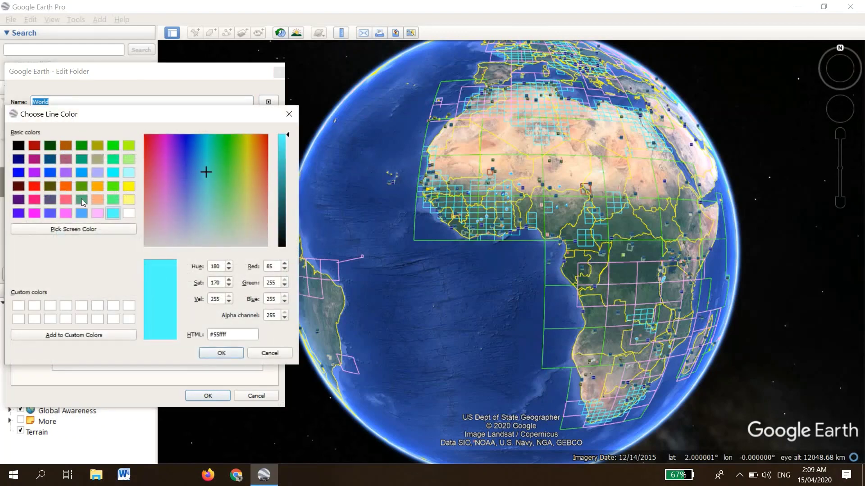
pyautogui.click(66, 146)
pyautogui.click(222, 353)
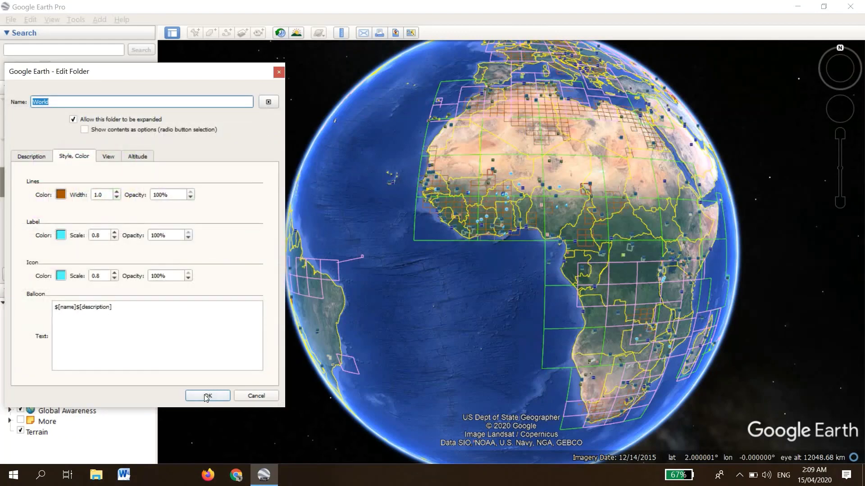
pyautogui.click(207, 396)
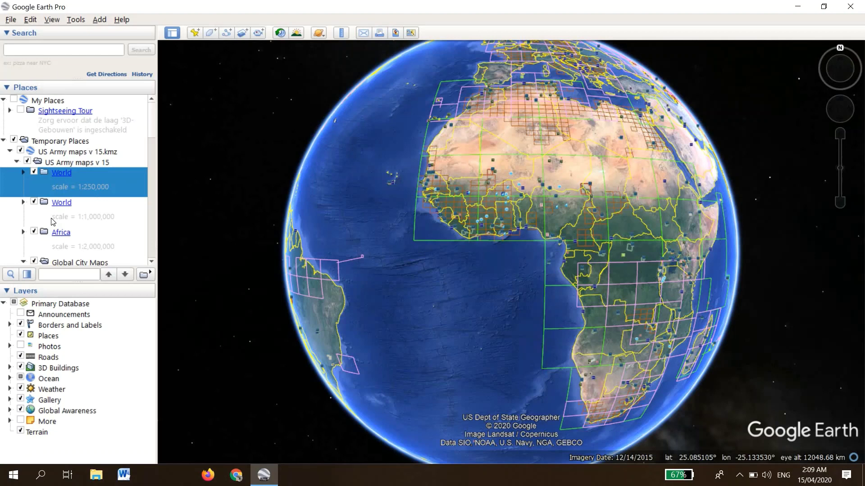
# Step: Set the 1:1,000,000 World folder's line colour to cyan in its Style, Color properties
pyautogui.rightClick(50, 215)
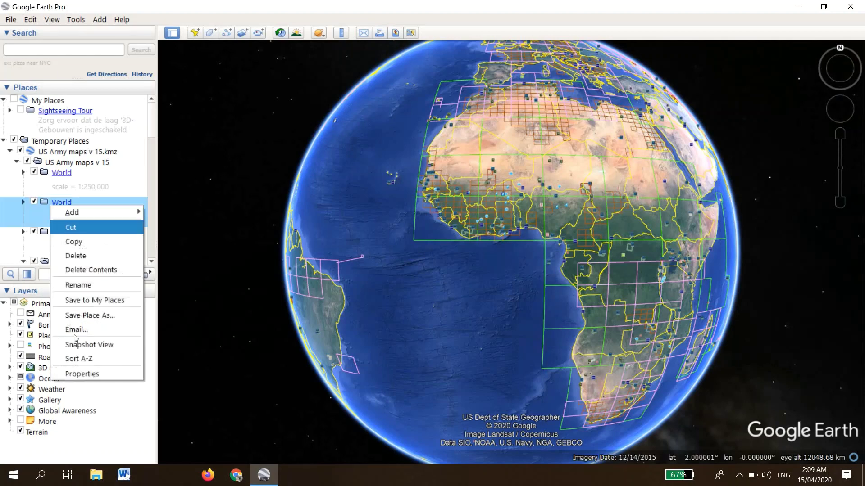
pyautogui.click(85, 372)
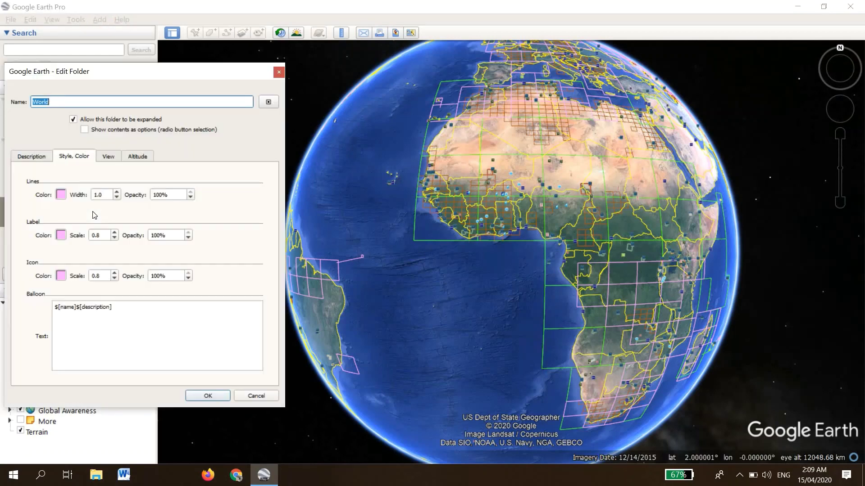
pyautogui.click(76, 158)
pyautogui.click(60, 195)
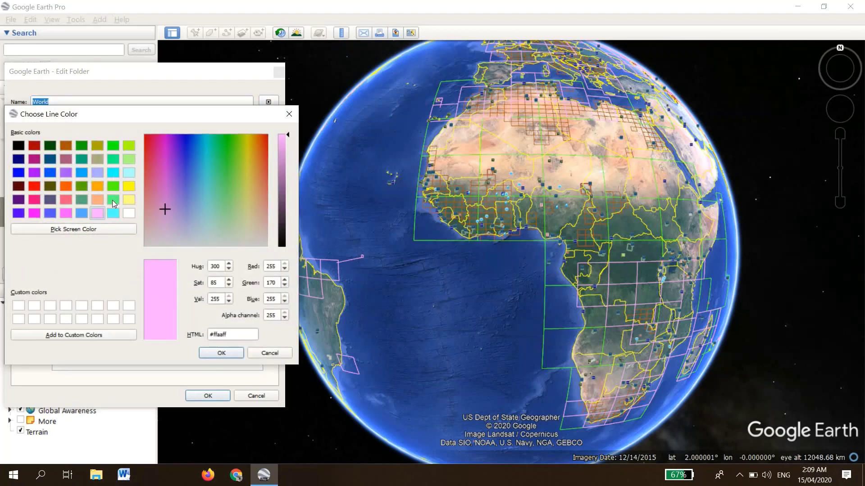
pyautogui.click(97, 200)
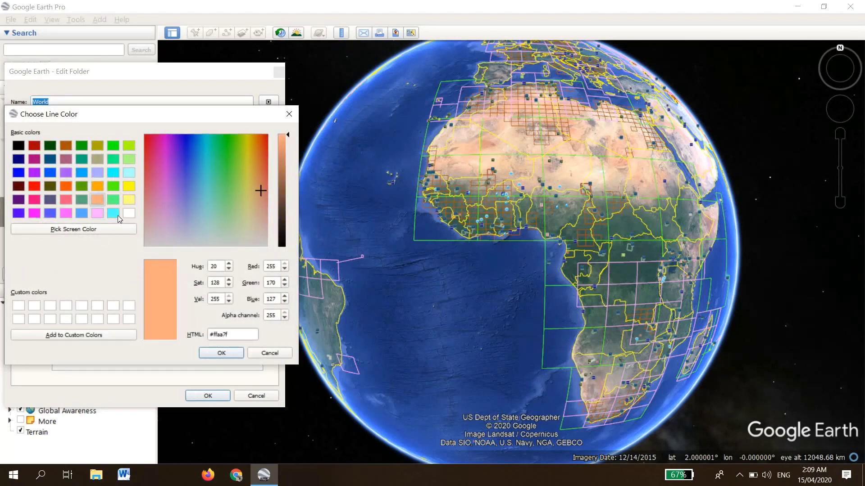
pyautogui.click(114, 173)
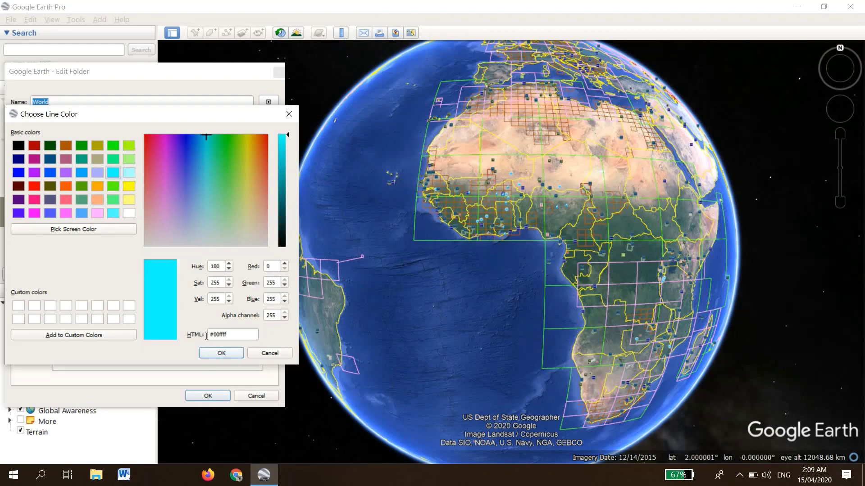
pyautogui.click(221, 352)
pyautogui.click(208, 396)
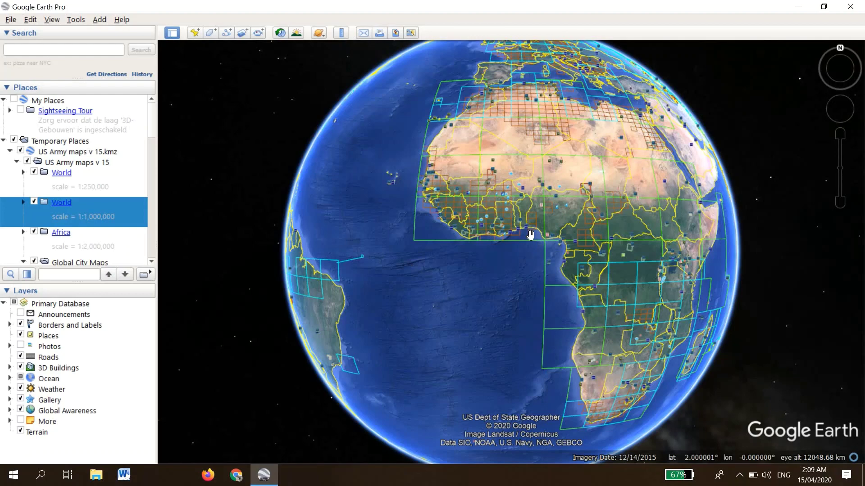
pyautogui.scroll(5, 485, 234)
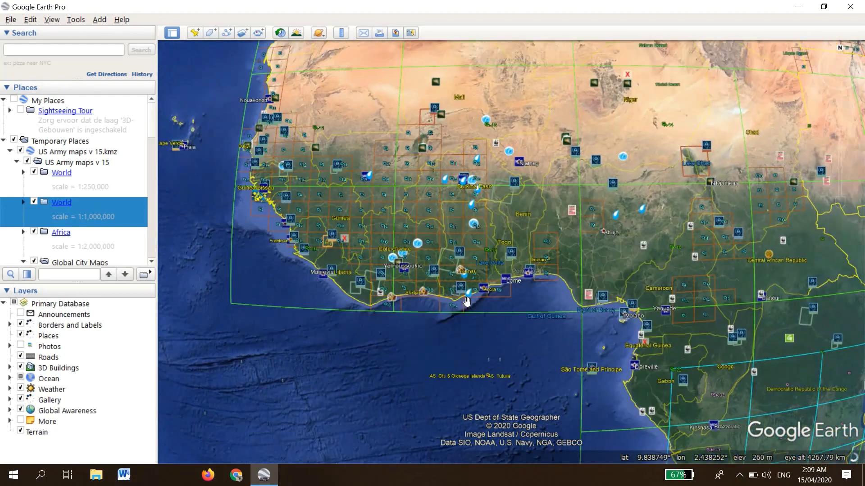
# Step: Pan the globe to centre Ghana's Cape Coast area and the sheet 11 outline
pyautogui.moveTo(525, 221); pyautogui.dragTo(498, 274)
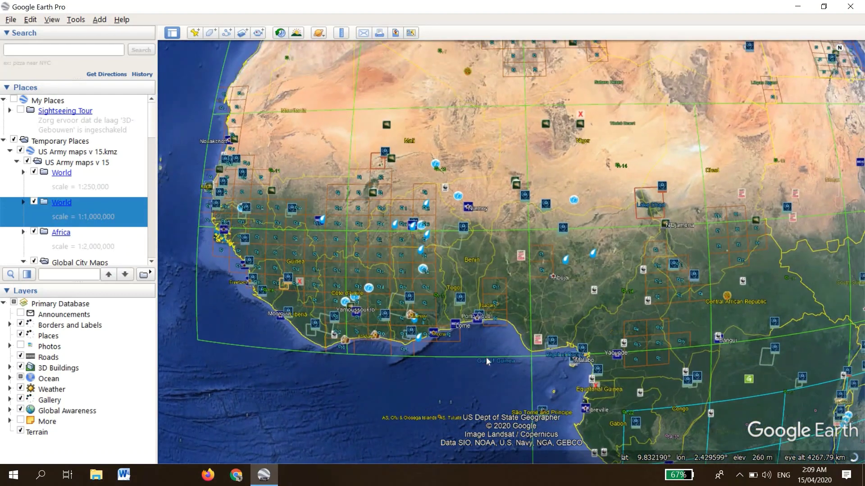
pyautogui.scroll(-4, 498, 274)
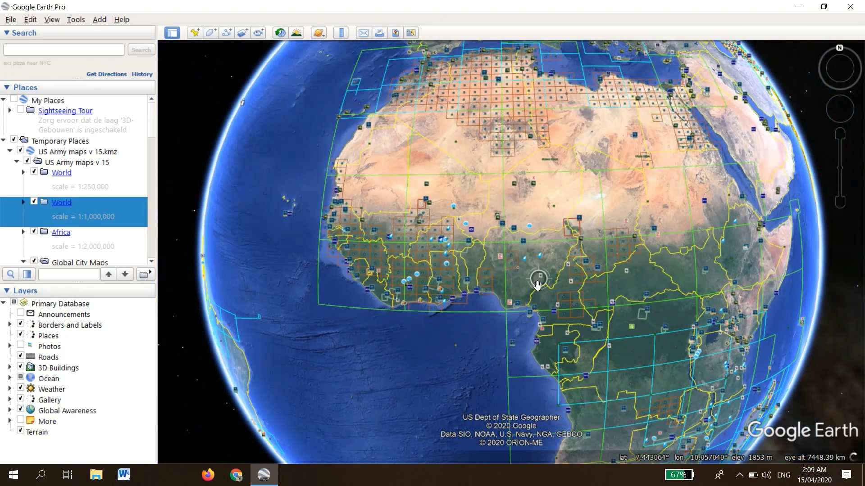
pyautogui.scroll(4, 465, 291)
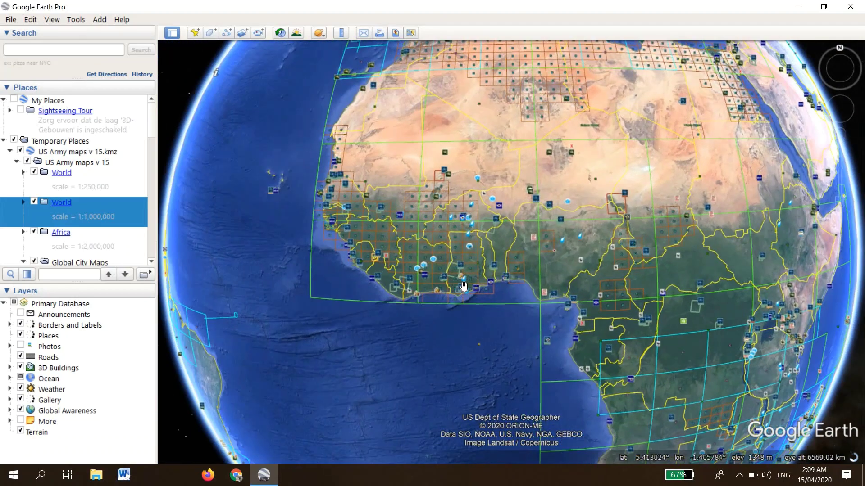
pyautogui.scroll(3, 457, 223)
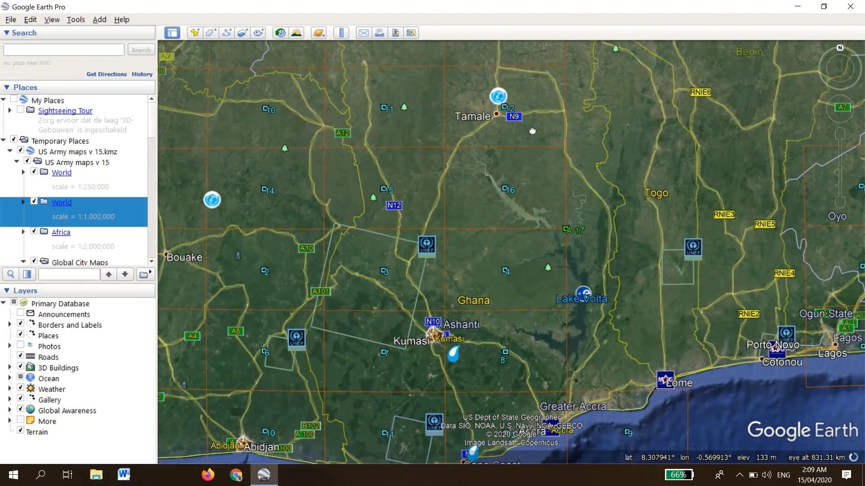
pyautogui.moveTo(521, 204)
pyautogui.mouseDown()
pyautogui.moveTo(523, 256)
pyautogui.moveTo(521, 213)
pyautogui.mouseUp()
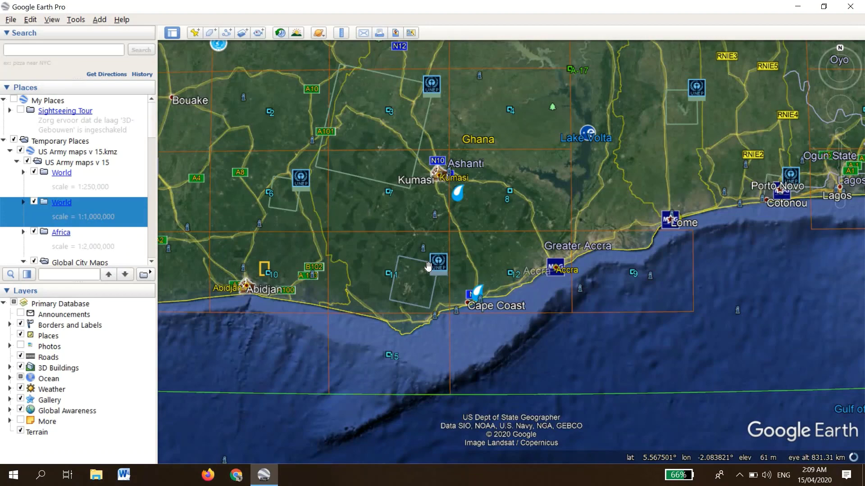
pyautogui.scroll(2, 390, 262)
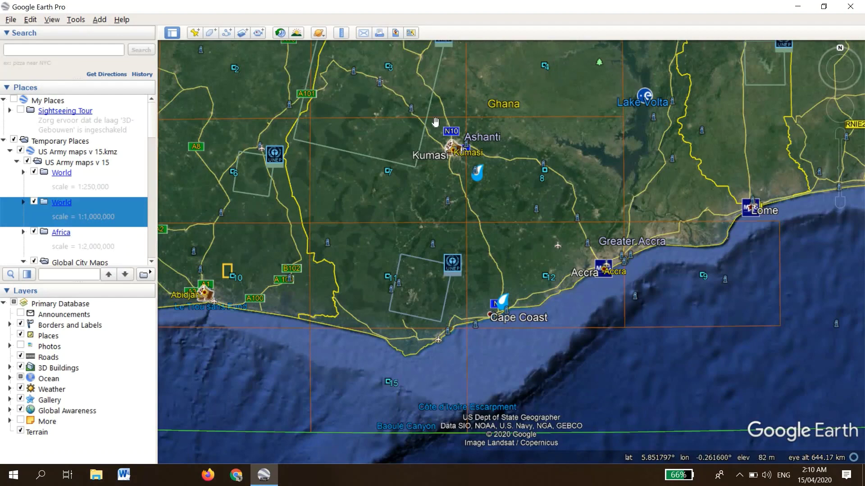
pyautogui.moveTo(469, 270); pyautogui.dragTo(471, 279)
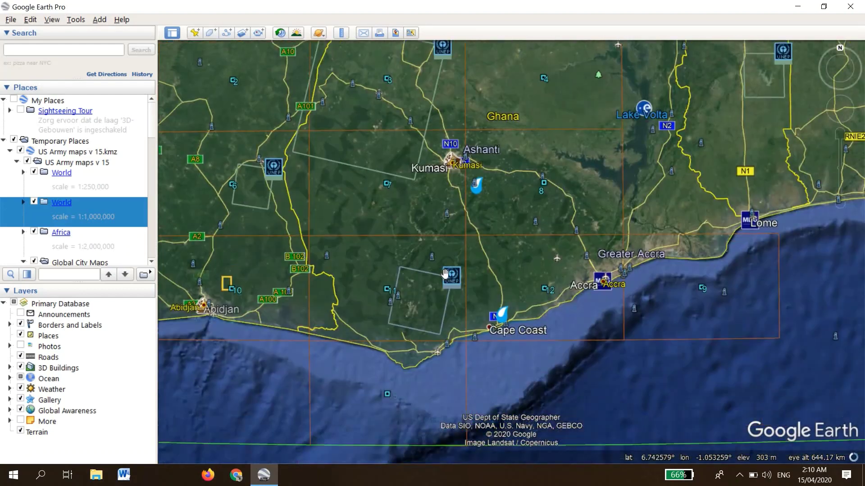
pyautogui.moveTo(392, 254); pyautogui.dragTo(407, 210)
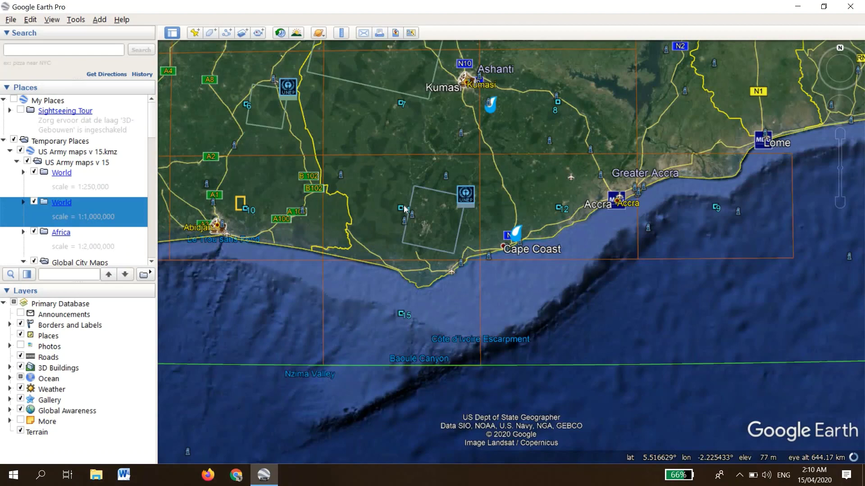
# Step: Copy the Map link from sheet 11 (NB 30-11: Aboso) and switch to Chrome
pyautogui.click(404, 209)
pyautogui.rightClick(365, 182)
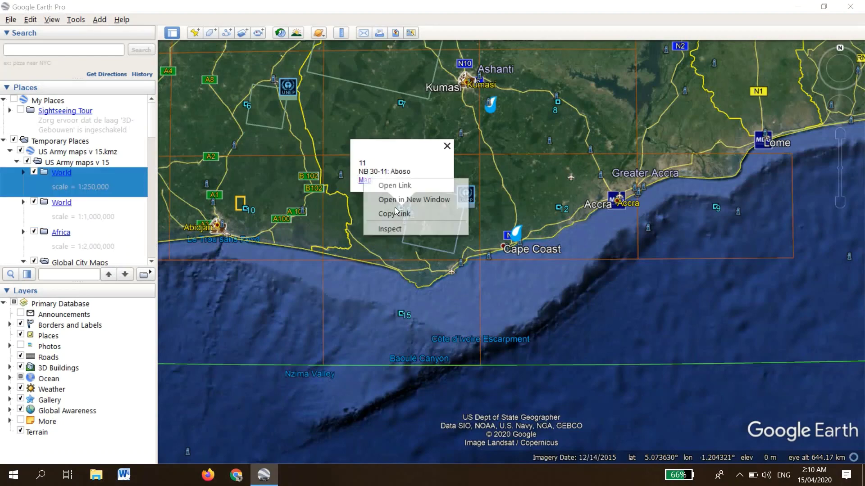
pyautogui.click(394, 214)
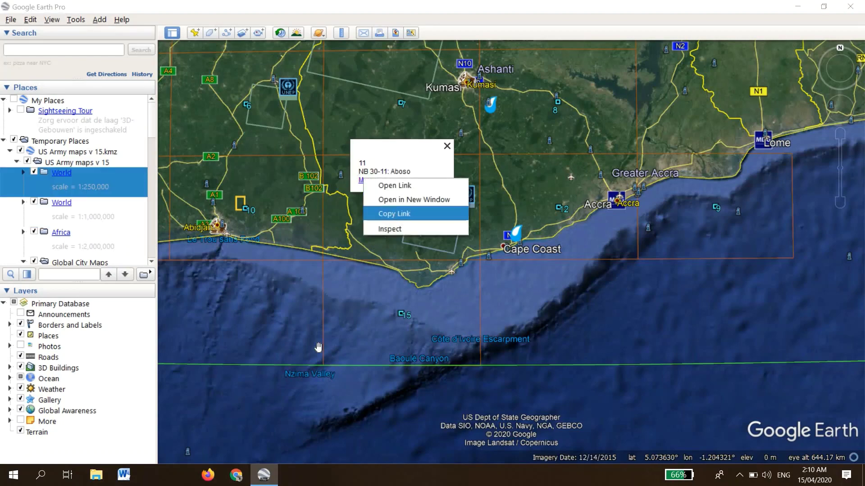
pyautogui.click(236, 479)
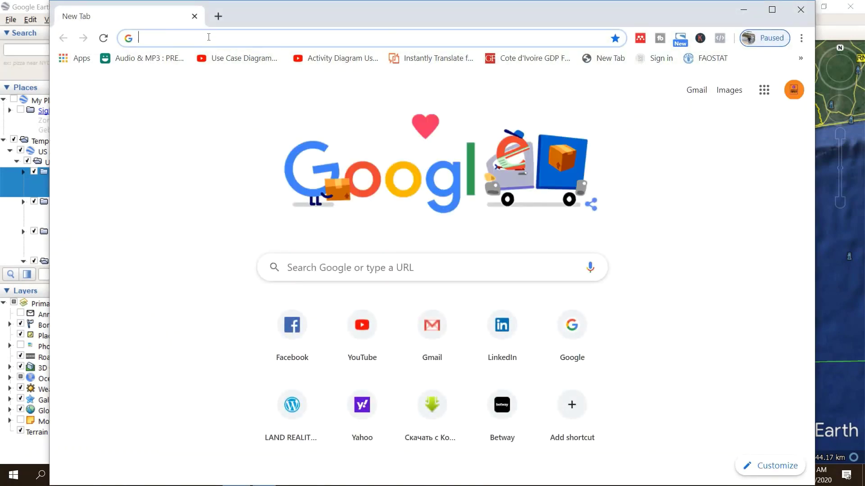
# Step: Load the copied sheet URL in Chrome and enlarge the Aboso map image to full size
pyautogui.write('http://www.lib.utexas.edu/maps/ams/west_africa/txu-oclc-6595921-nb30-11-2nd-ed.jpg')
pyautogui.press('Return')
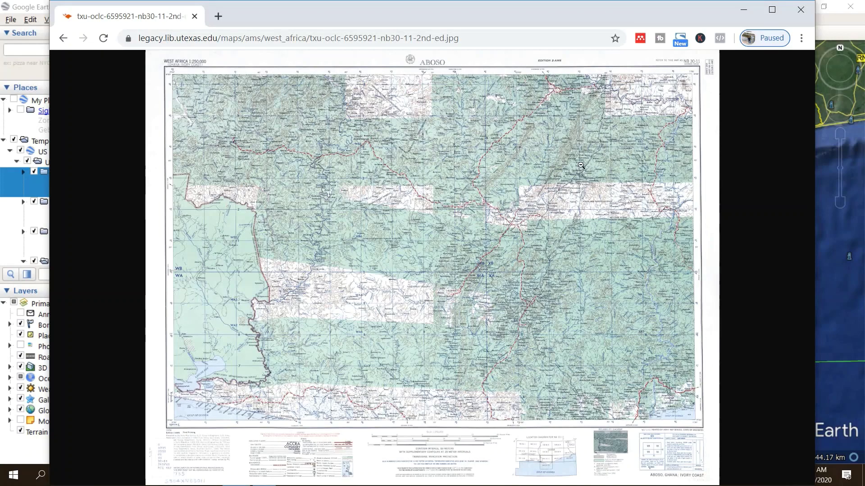
pyautogui.click(509, 155)
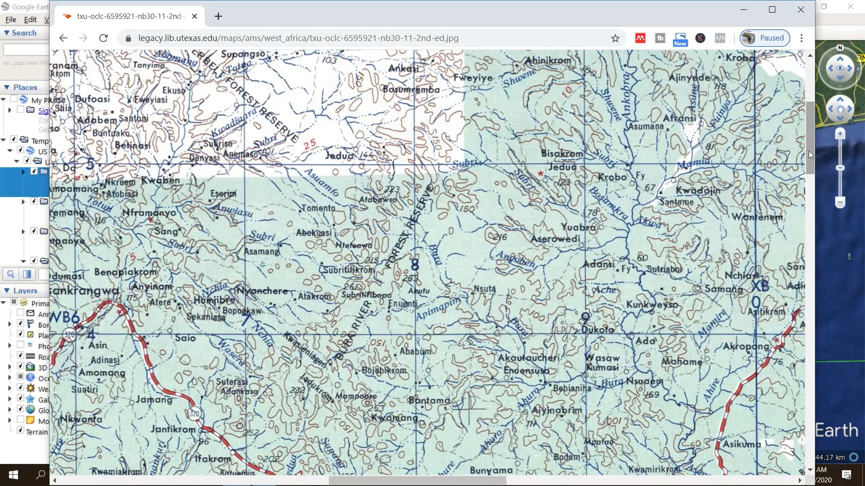
pyautogui.moveTo(808, 160)
pyautogui.mouseDown()
pyautogui.moveTo(810, 119)
pyautogui.moveTo(837, 417)
pyautogui.mouseUp()
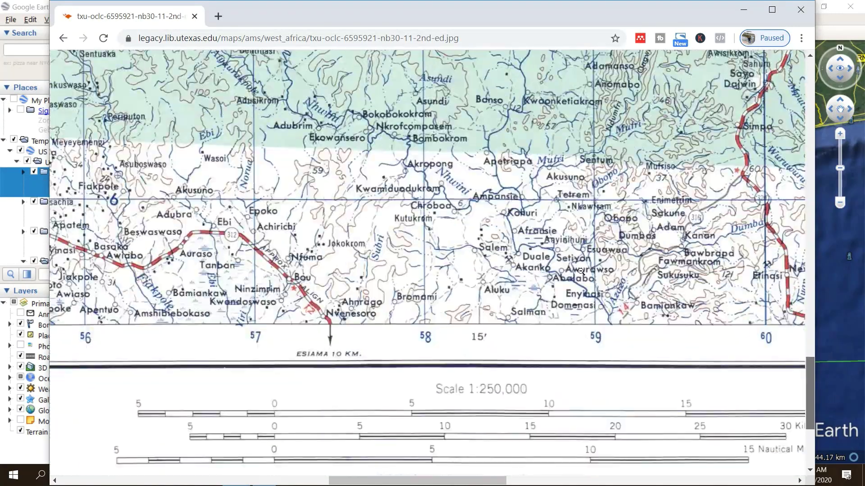
pyautogui.moveTo(486, 480); pyautogui.dragTo(707, 475)
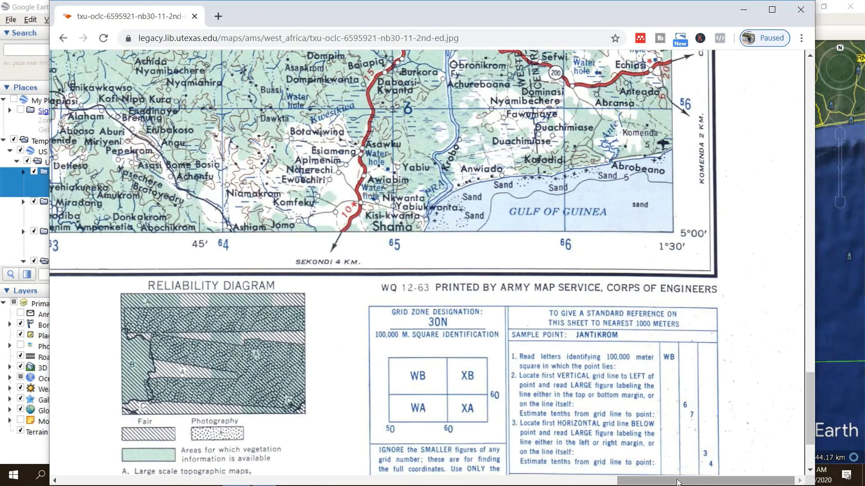
pyautogui.moveTo(680, 482)
pyautogui.mouseDown()
pyautogui.moveTo(608, 481)
pyautogui.moveTo(813, 420)
pyautogui.moveTo(817, 91)
pyautogui.mouseUp()
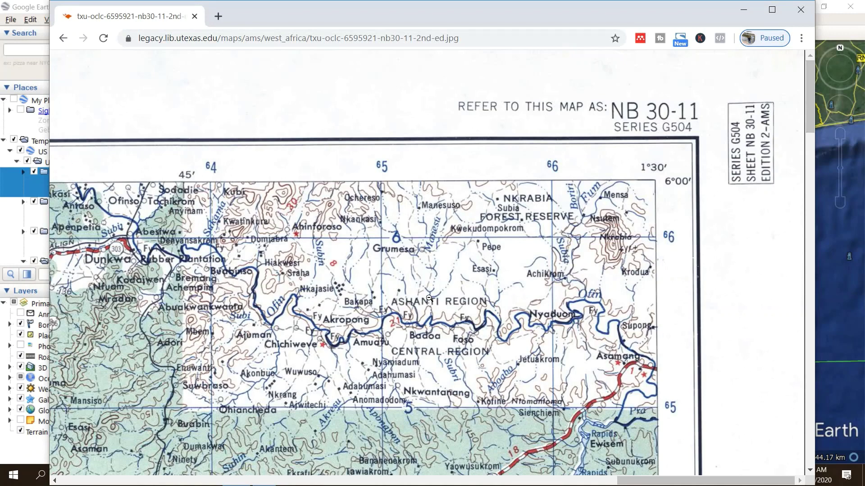
# Step: Save the Aboso map image from Chrome to the Desktop as manwoman.jpg
pyautogui.rightClick(376, 227)
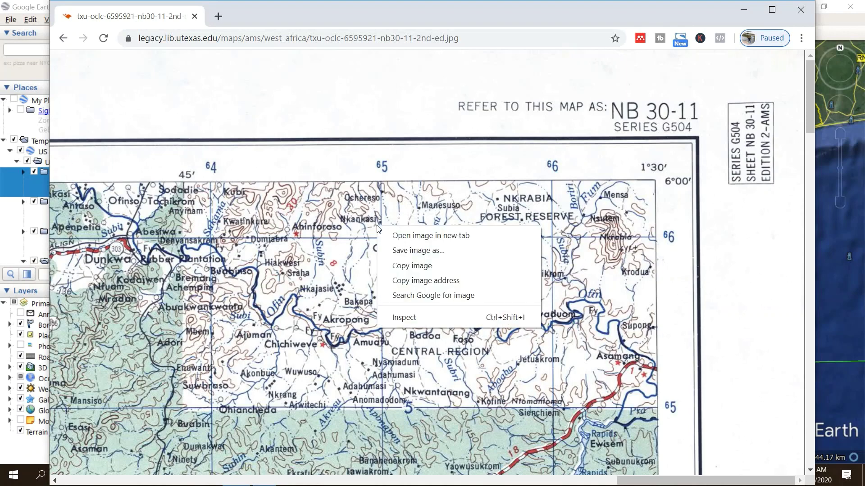
pyautogui.click(409, 250)
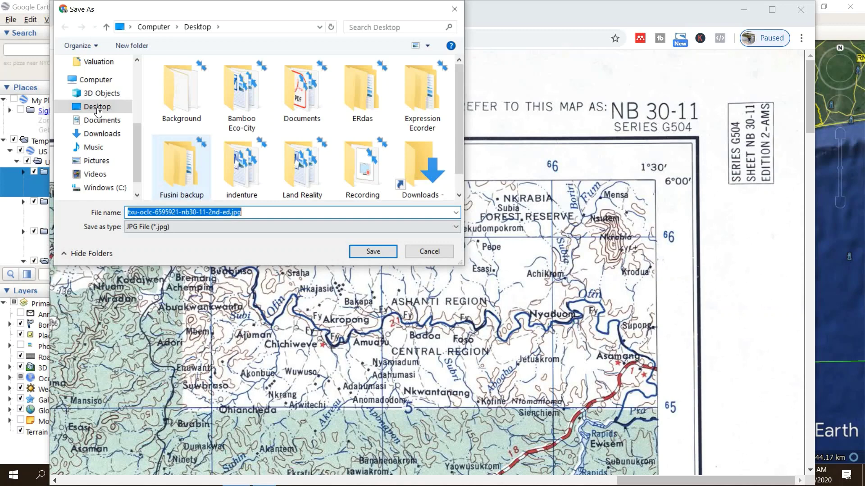
pyautogui.click(193, 213)
pyautogui.press('Tab')
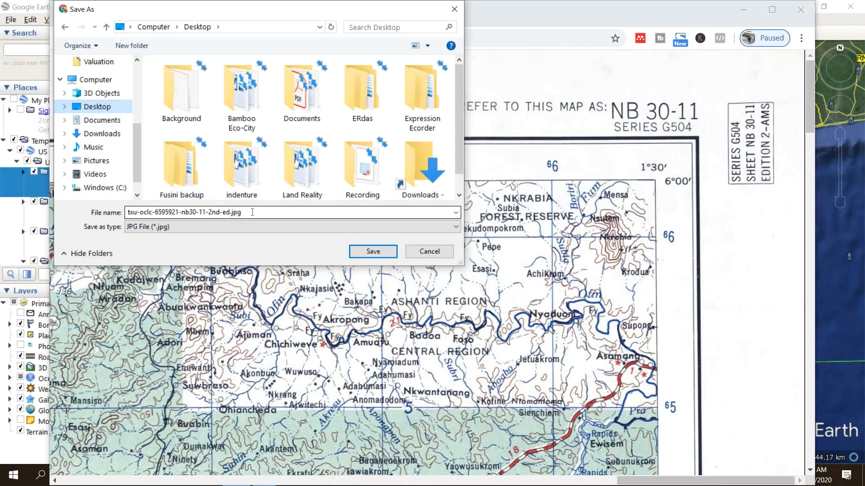
pyautogui.moveTo(252, 212); pyautogui.dragTo(121, 209)
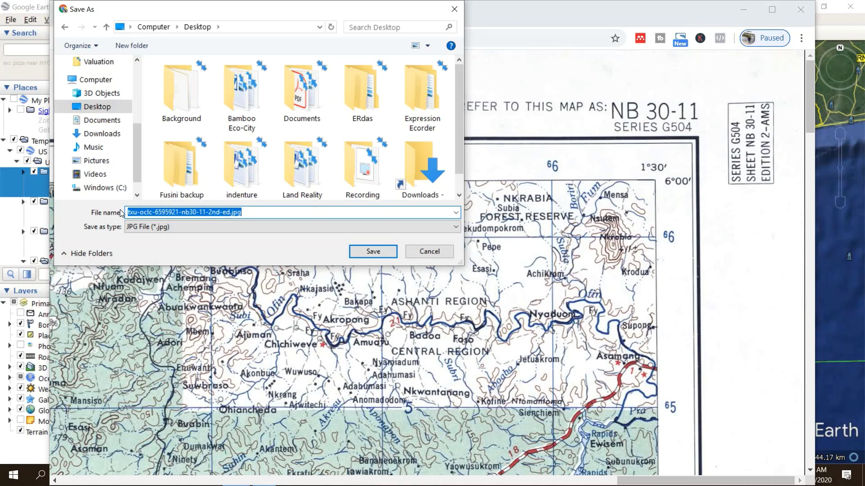
pyautogui.write('man')
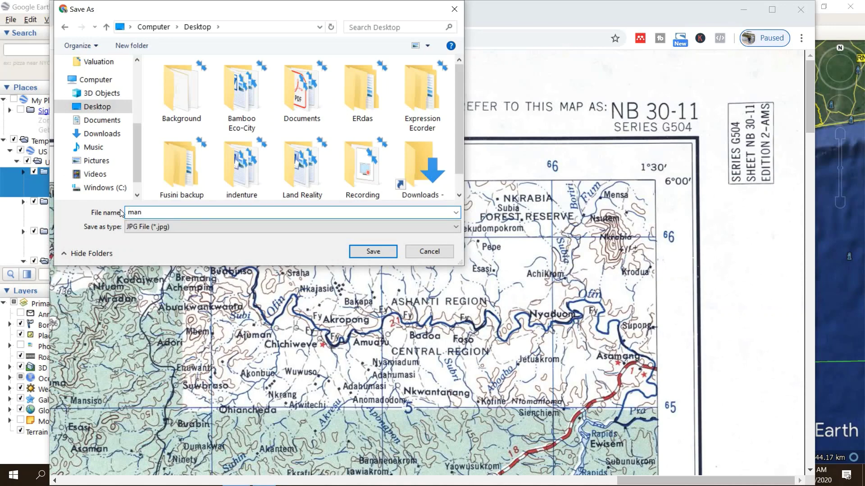
pyautogui.write('woman')
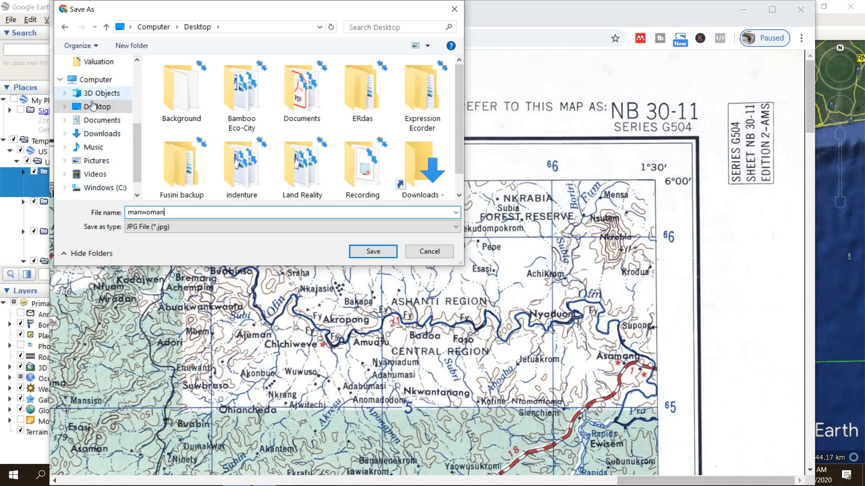
pyautogui.click(371, 254)
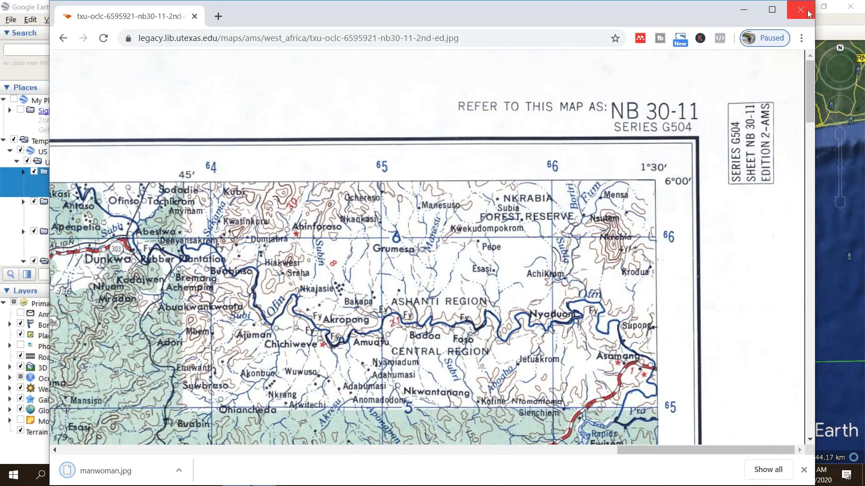
# Step: Close Chrome, then quit Google Earth Pro without keeping the temporary places
pyautogui.click(788, 17)
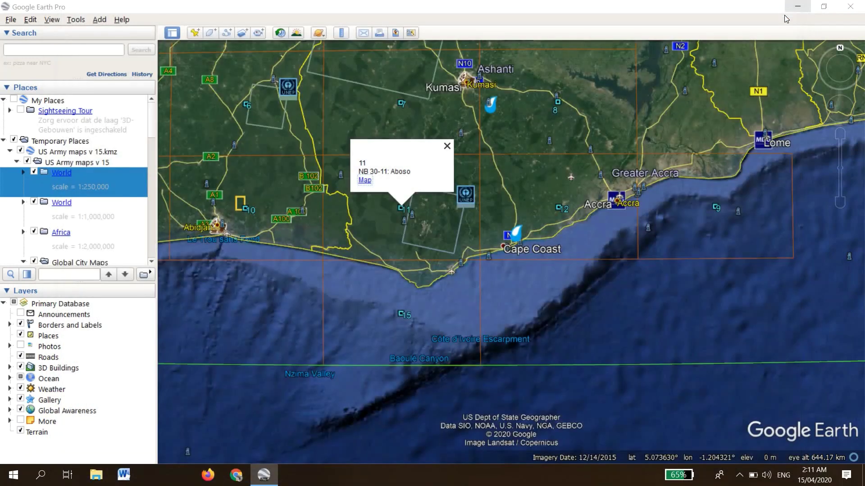
pyautogui.click(850, 6)
pyautogui.click(499, 254)
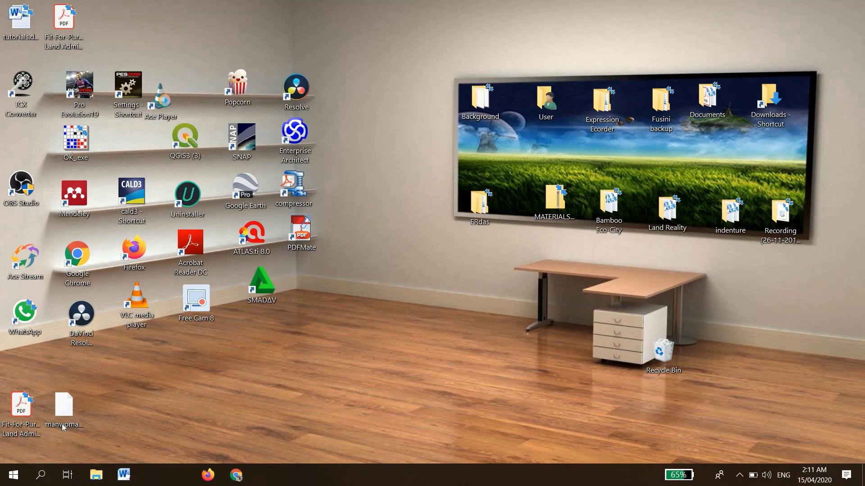
# Step: Open manwoman.jpg from the Desktop in Photos and zoom in and back out on the map
pyautogui.doubleClick(74, 409)
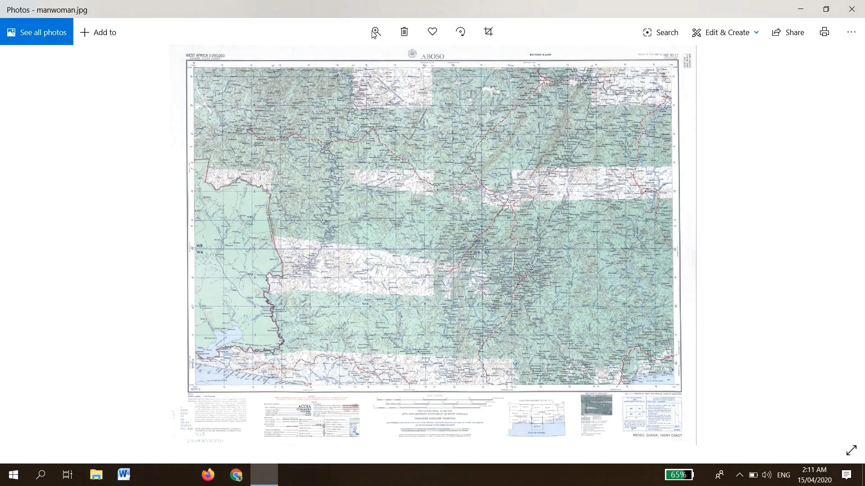
pyautogui.click(377, 32)
pyautogui.moveTo(324, 61); pyautogui.dragTo(385, 61)
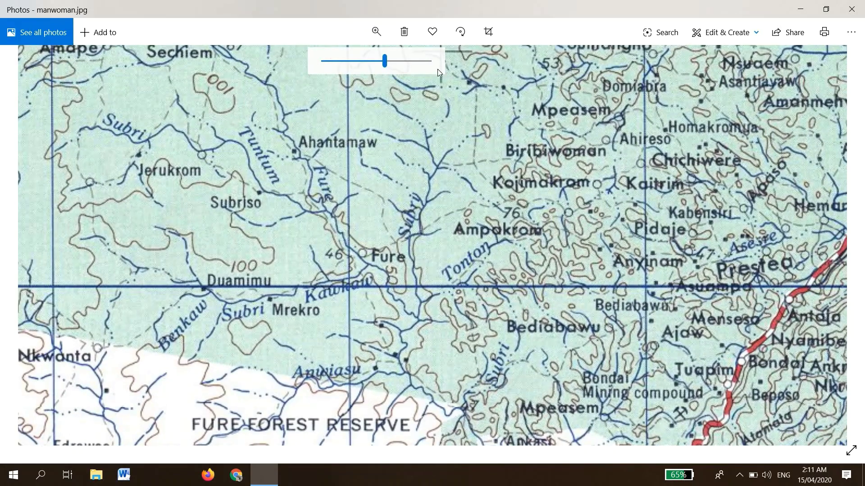
pyautogui.moveTo(346, 63); pyautogui.dragTo(332, 61)
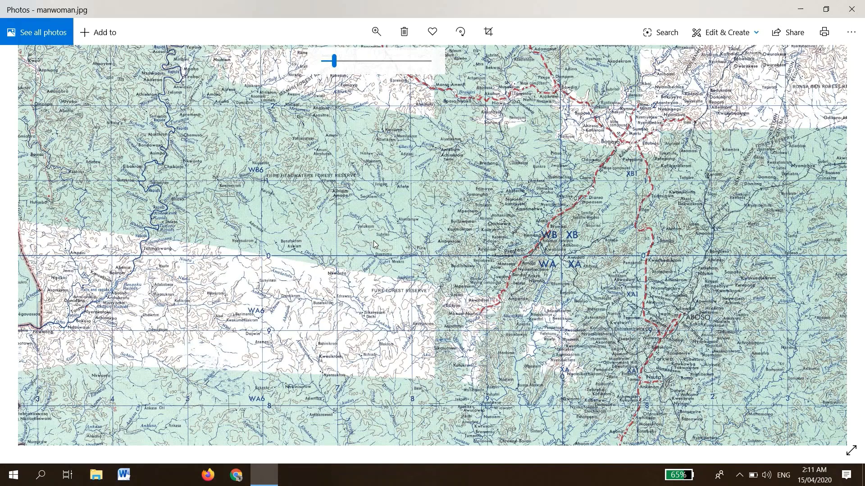